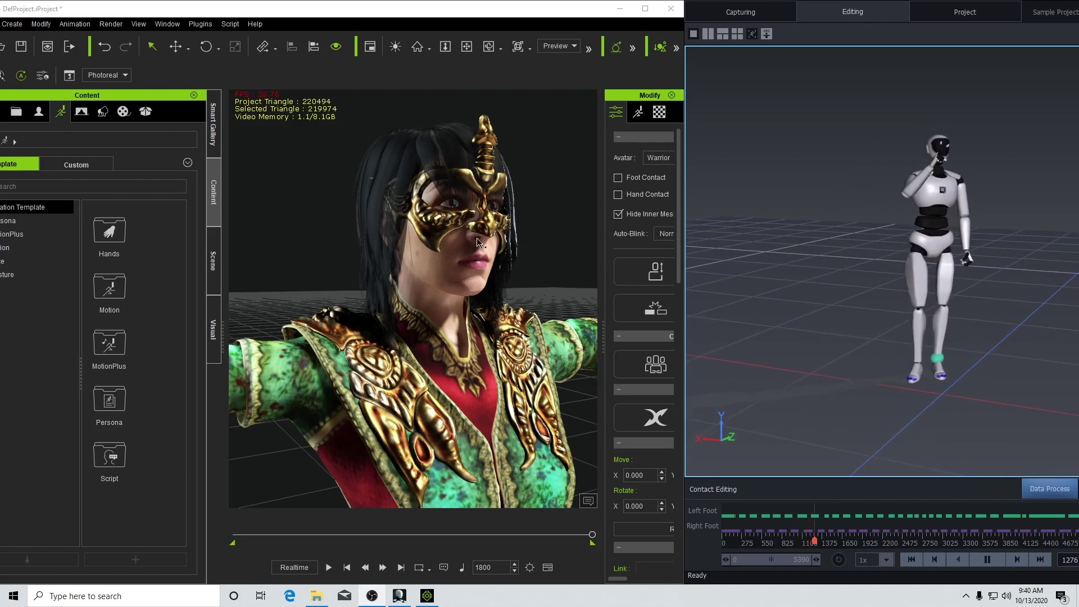
# Examine the Warrior character's face, mask and costume from several angles in the iClone viewport.
pyautogui.moveTo(519, 275); pyautogui.dragTo(460, 273, button='right')
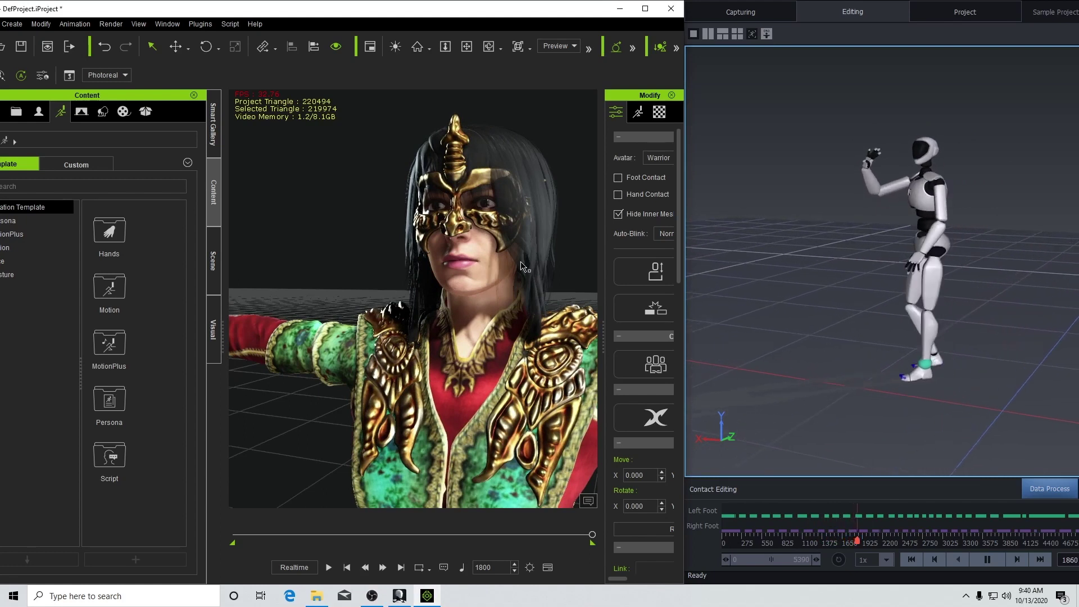
pyautogui.moveTo(536, 270); pyautogui.dragTo(461, 258, button='right')
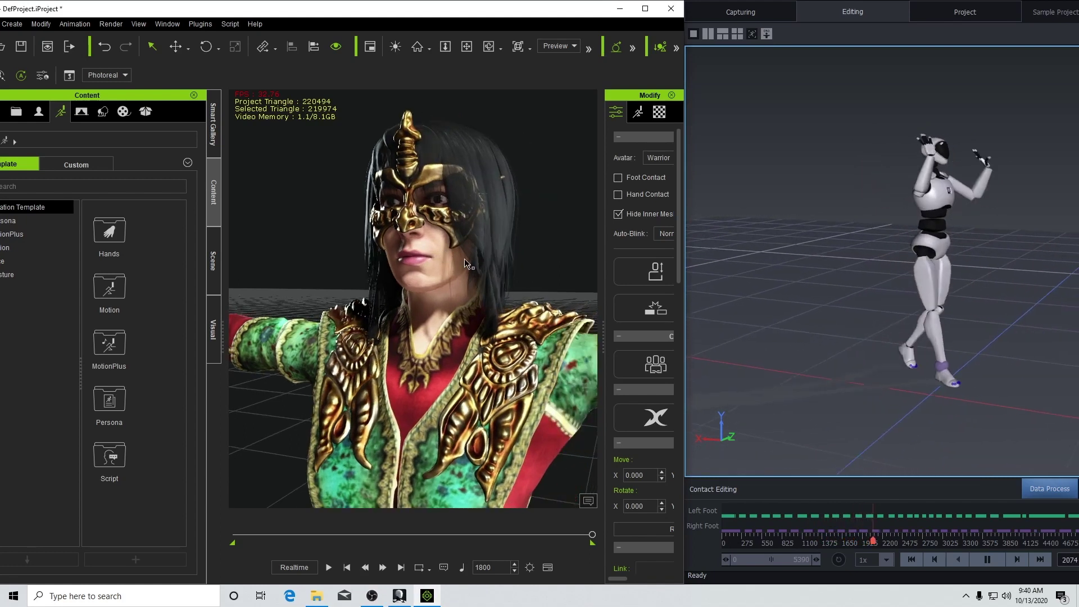
pyautogui.moveTo(427, 243); pyautogui.dragTo(475, 259, button='right')
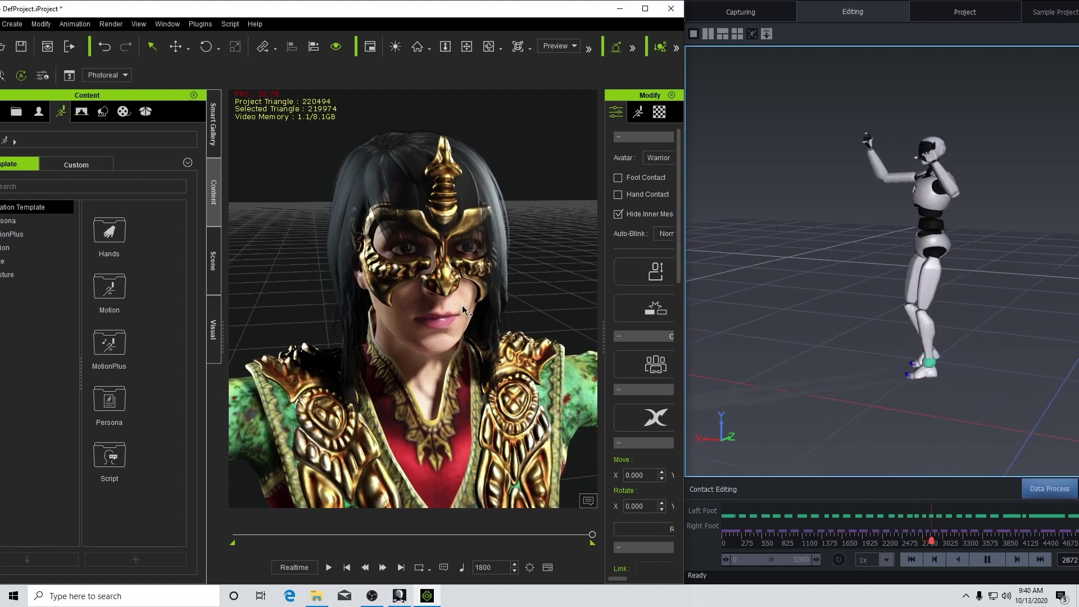
pyautogui.moveTo(462, 305); pyautogui.dragTo(352, 293, button='right')
pyautogui.scroll(-3, 352, 332)
pyautogui.moveTo(473, 281); pyautogui.dragTo(470, 253, button='middle')
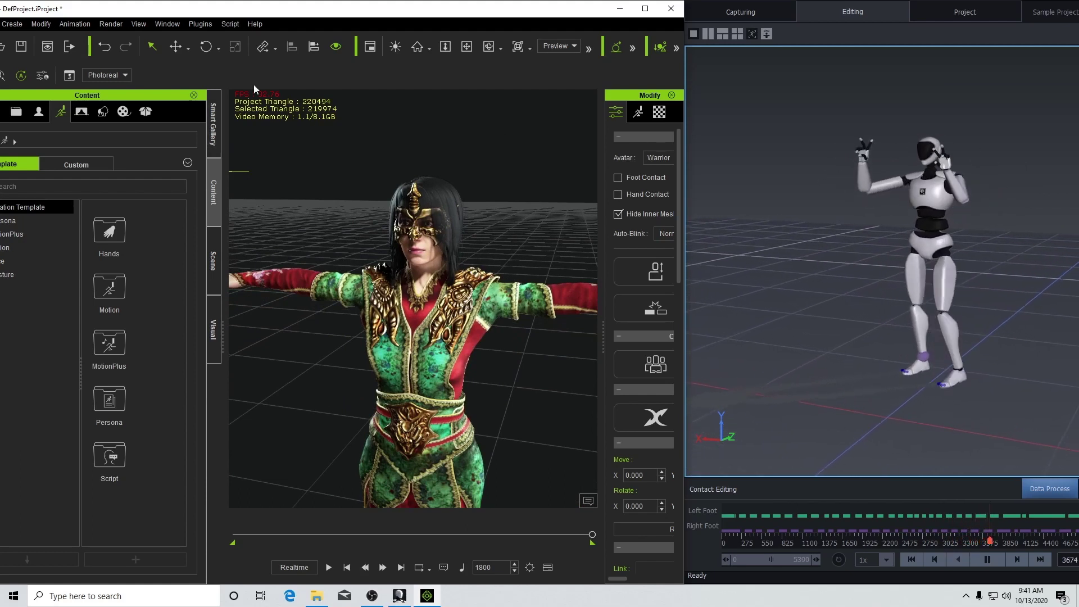
# Open the Motion LIVE plugin and activate the Perception Neuron body gear for the Warrior.
pyautogui.click(204, 23)
pyautogui.moveTo(245, 140)
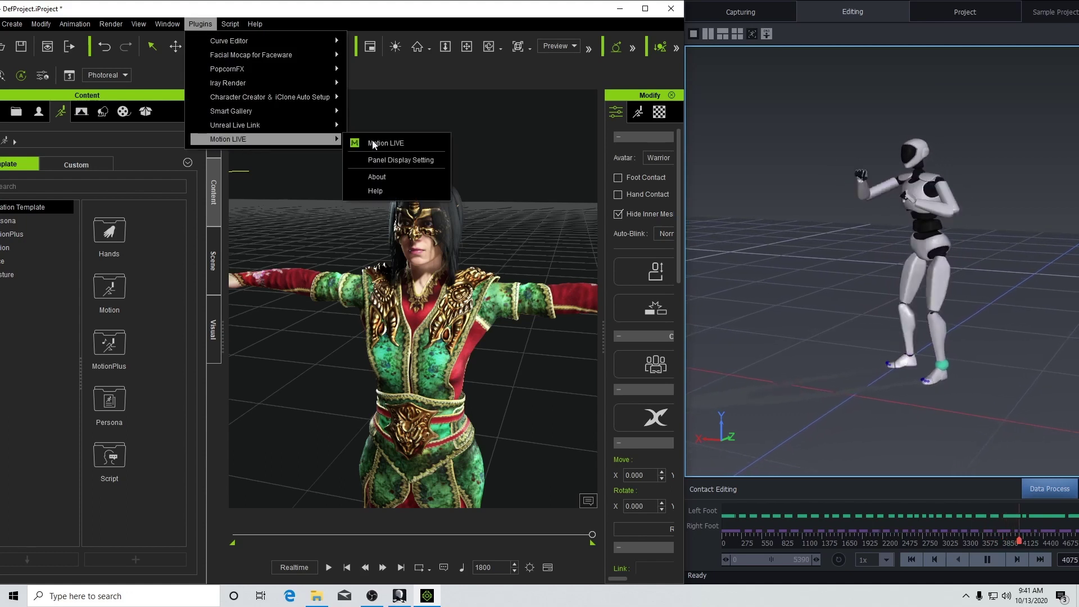
pyautogui.click(400, 142)
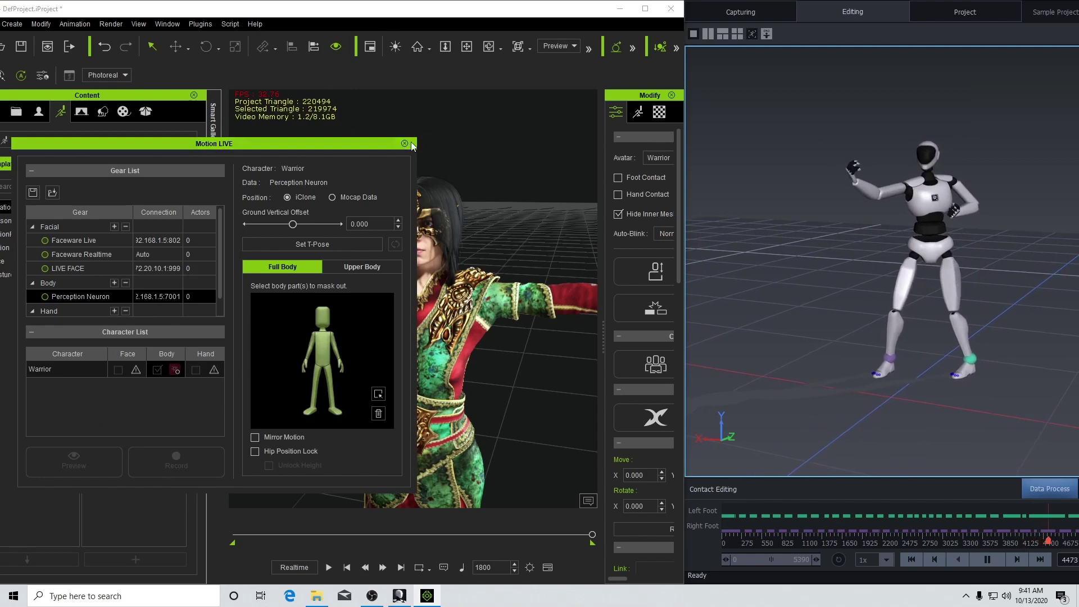
pyautogui.click(45, 296)
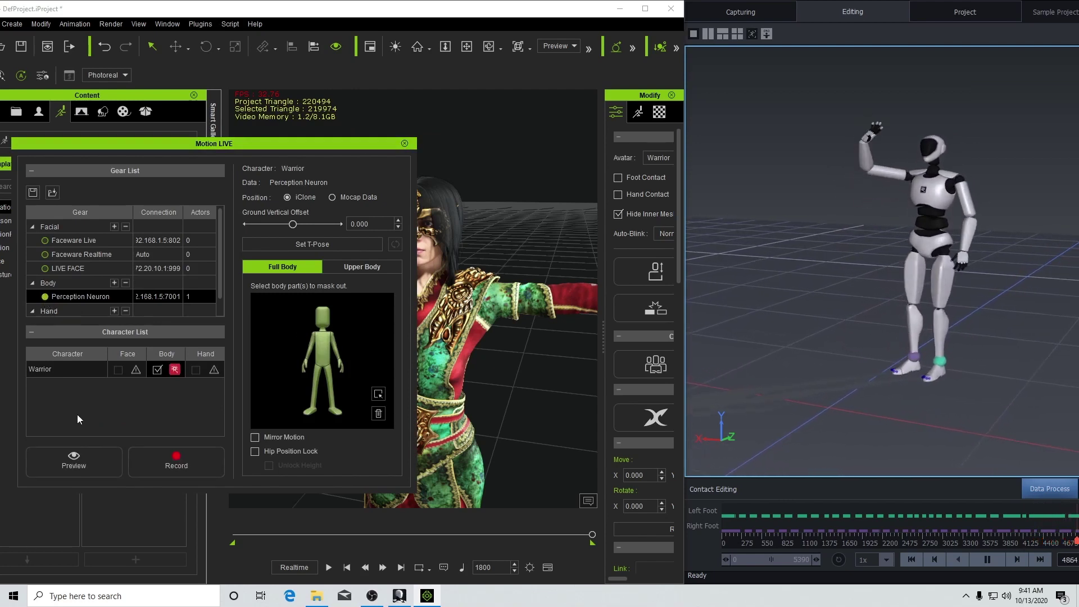
# Run a short live preview of the Perception Neuron motion on the Warrior, moving Motion LIVE off the character, and stop it.
pyautogui.click(75, 468)
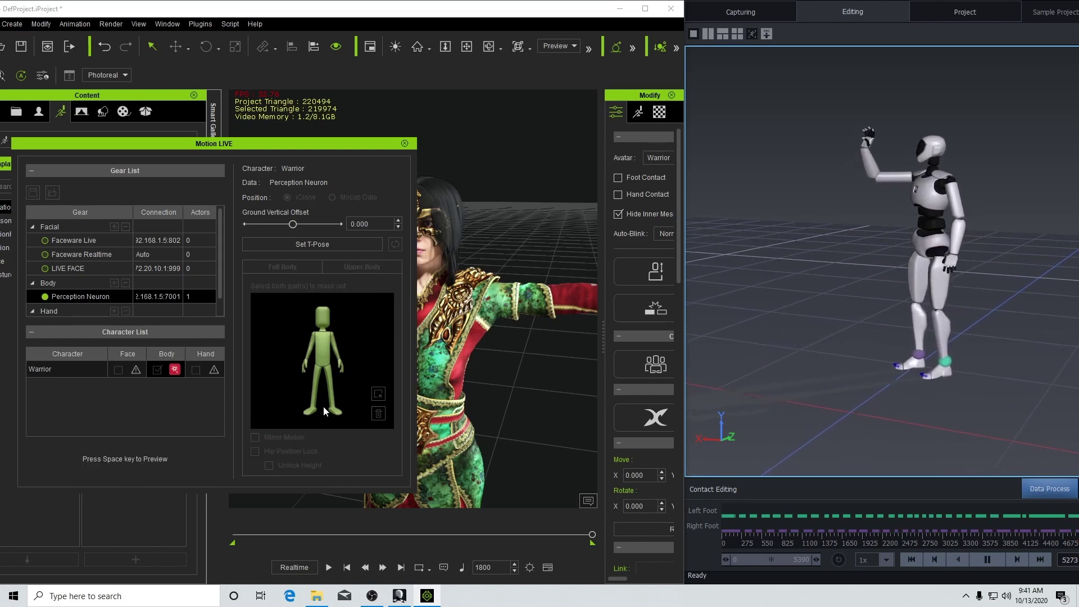
pyautogui.press('space')
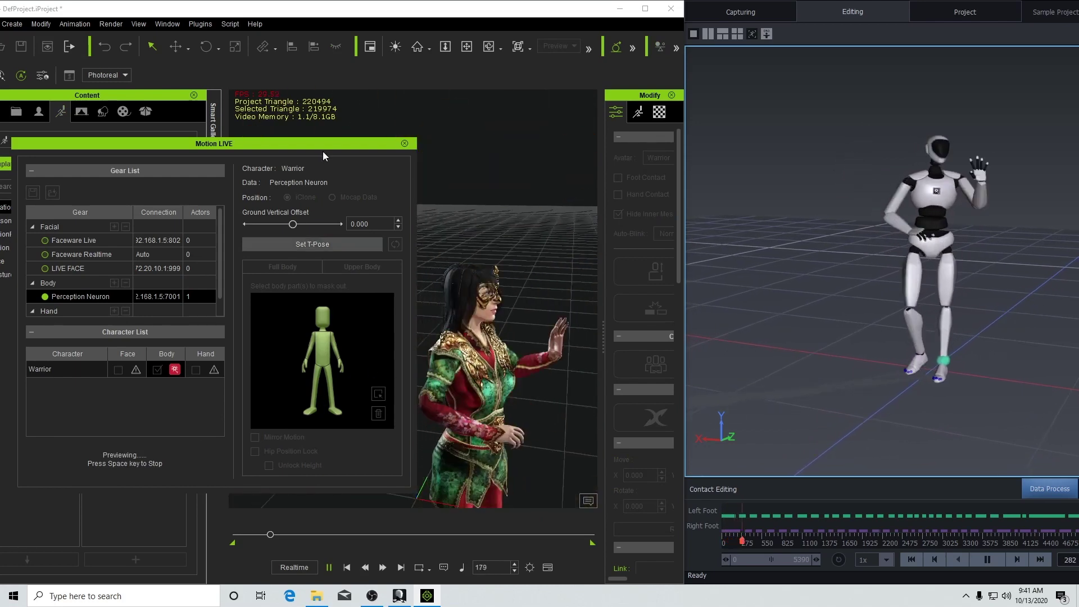
pyautogui.moveTo(254, 145); pyautogui.dragTo(83, 170)
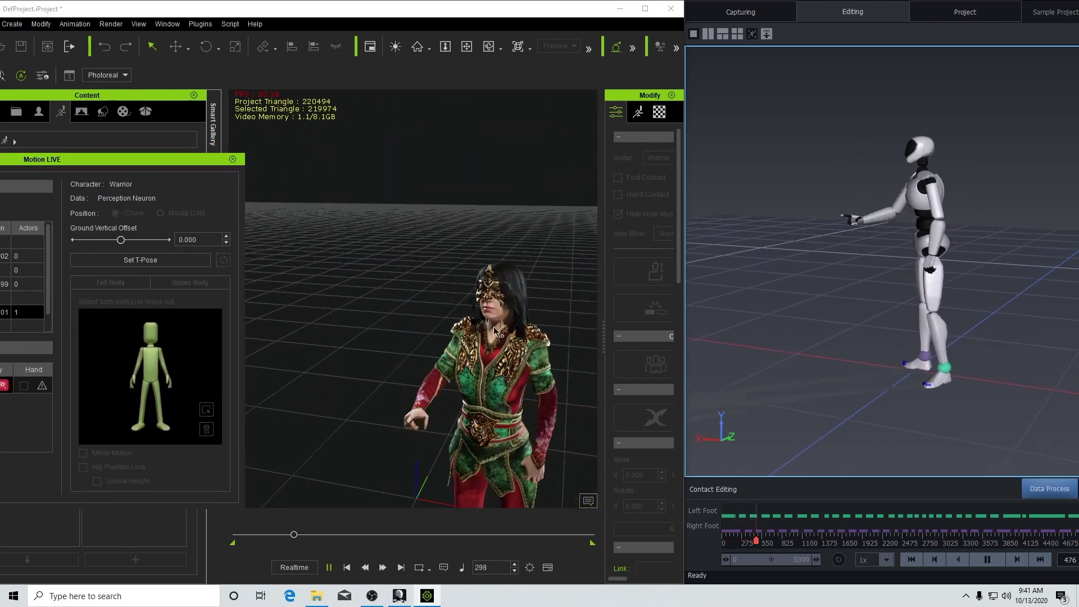
pyautogui.press('space')
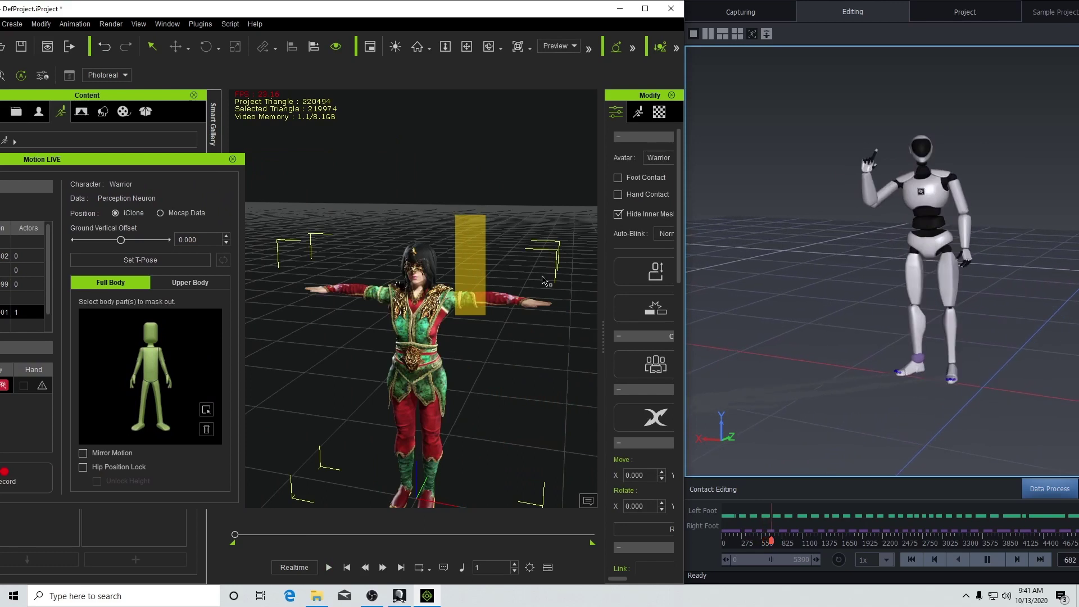
# Deselect the Warrior, restart the live motion preview and move the Motion LIVE window clear of the character.
pyautogui.click(543, 280)
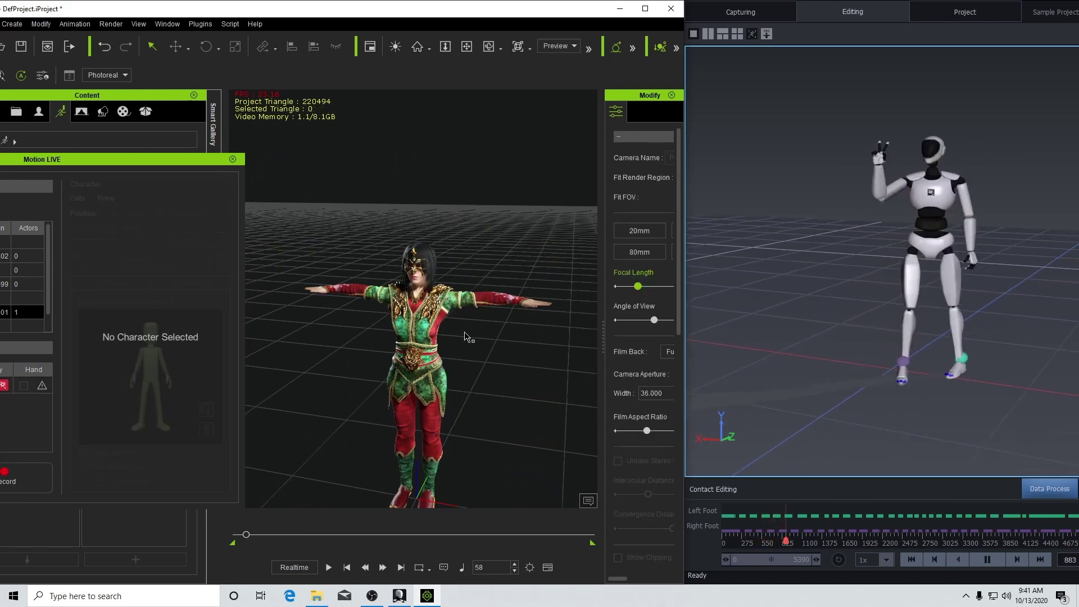
pyautogui.moveTo(79, 161); pyautogui.dragTo(230, 116)
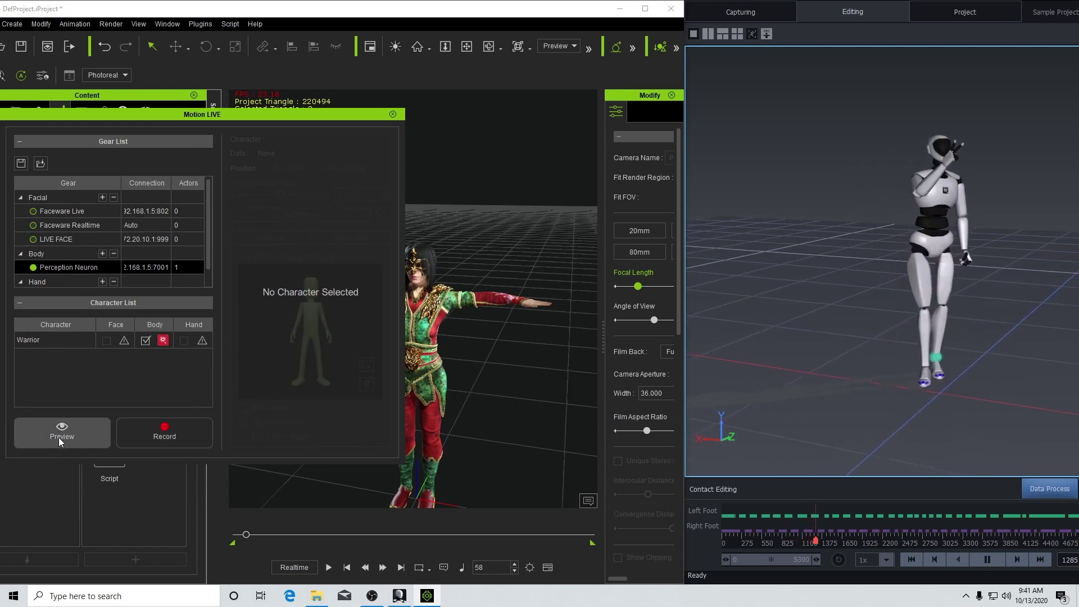
pyautogui.press('space')
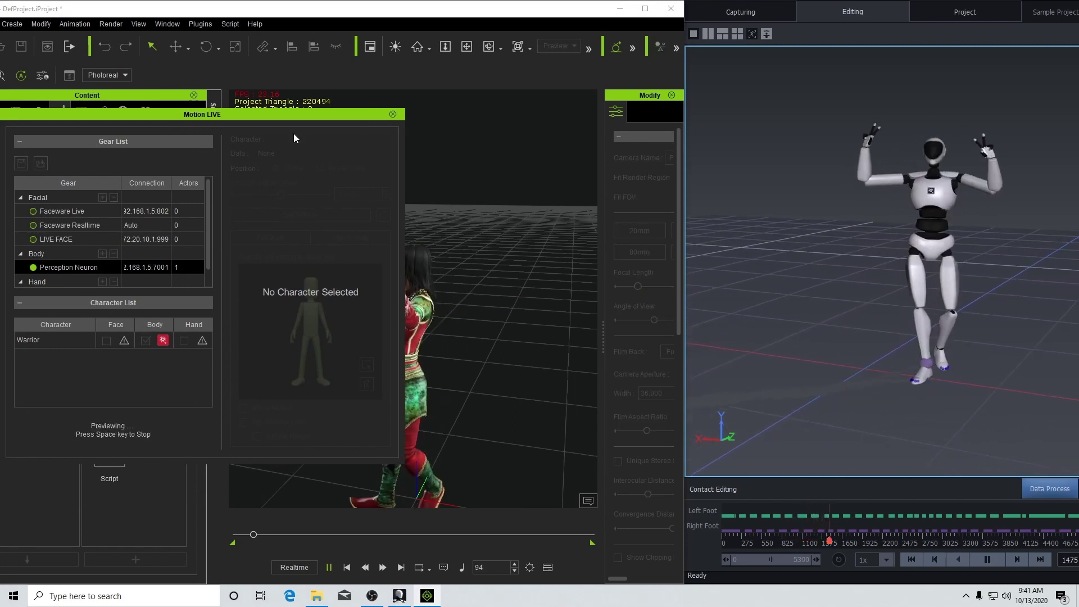
pyautogui.moveTo(282, 116); pyautogui.dragTo(125, 120)
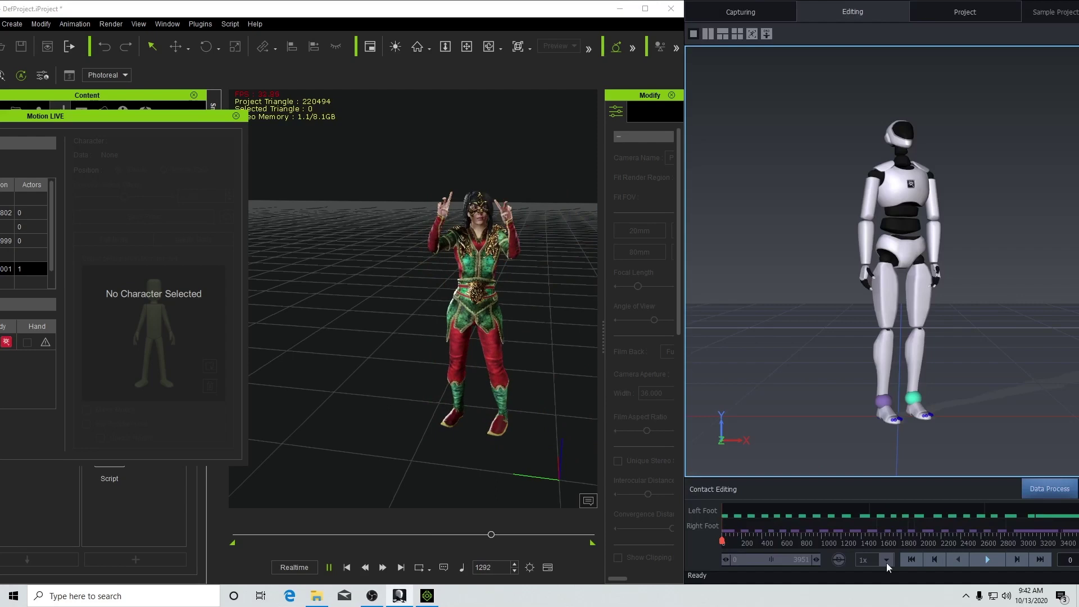
# Switch to the motion capture software, play the walking take and keep the mannequin framed in its view.
pyautogui.click(985, 561)
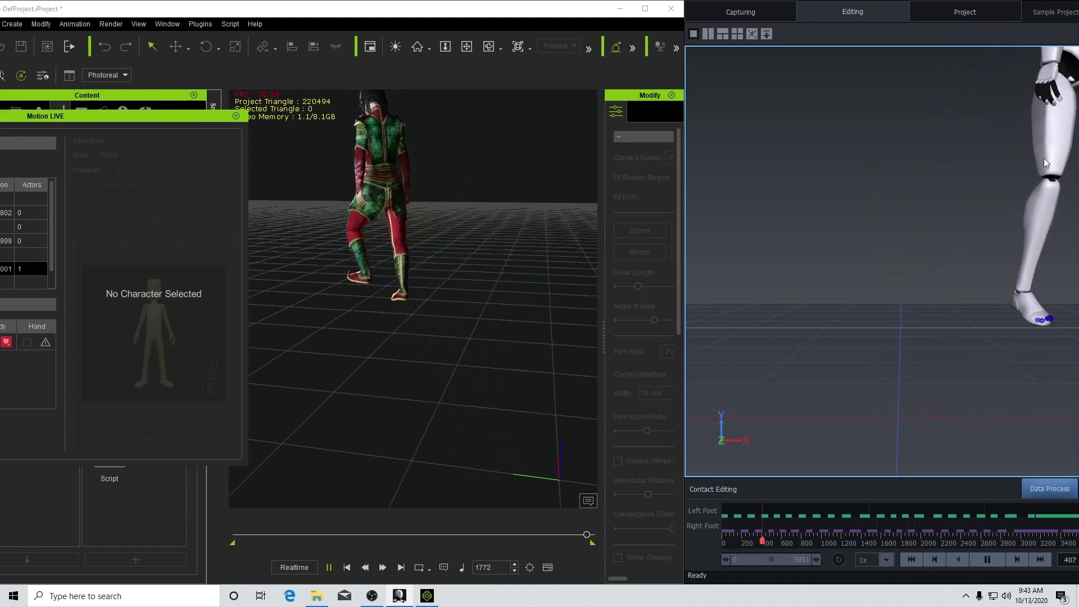
pyautogui.click(752, 34)
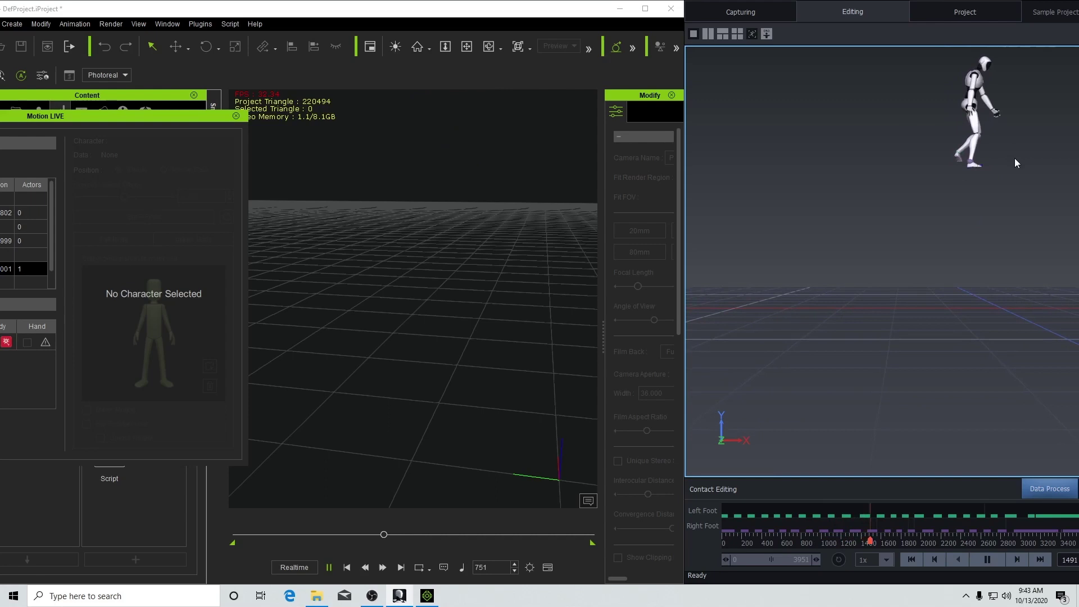
pyautogui.rightClick(991, 221)
pyautogui.moveTo(991, 221); pyautogui.dragTo(916, 227, button='middle')
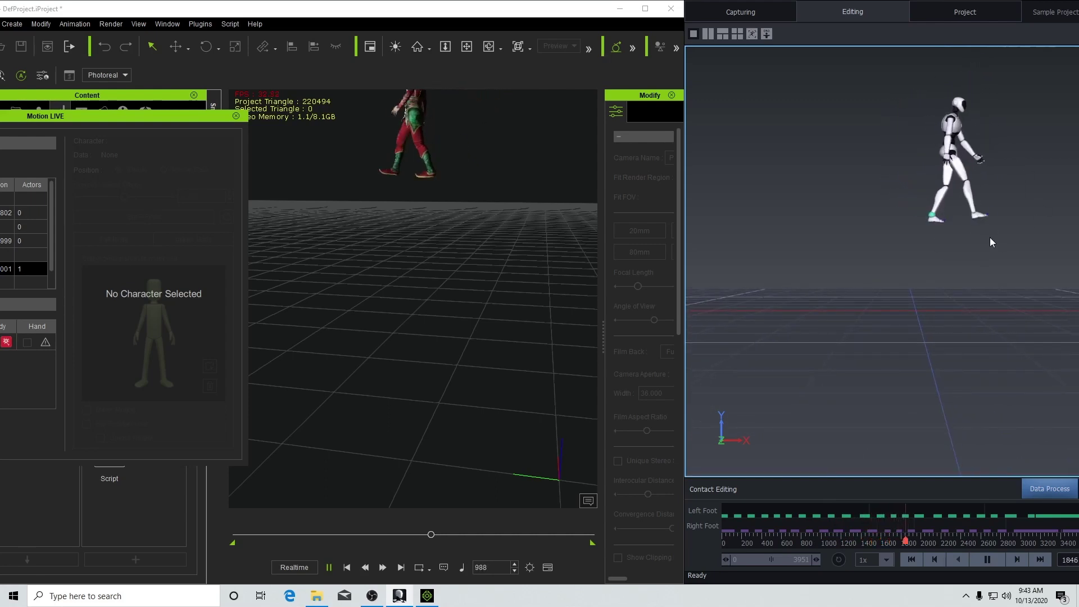
pyautogui.rightClick(943, 249)
pyautogui.moveTo(891, 249); pyautogui.dragTo(967, 252, button='middle')
# Examine the mannequin's walking motion from the side and front at closer range during playback.
pyautogui.moveTo(945, 256); pyautogui.dragTo(1078, 275, button='right')
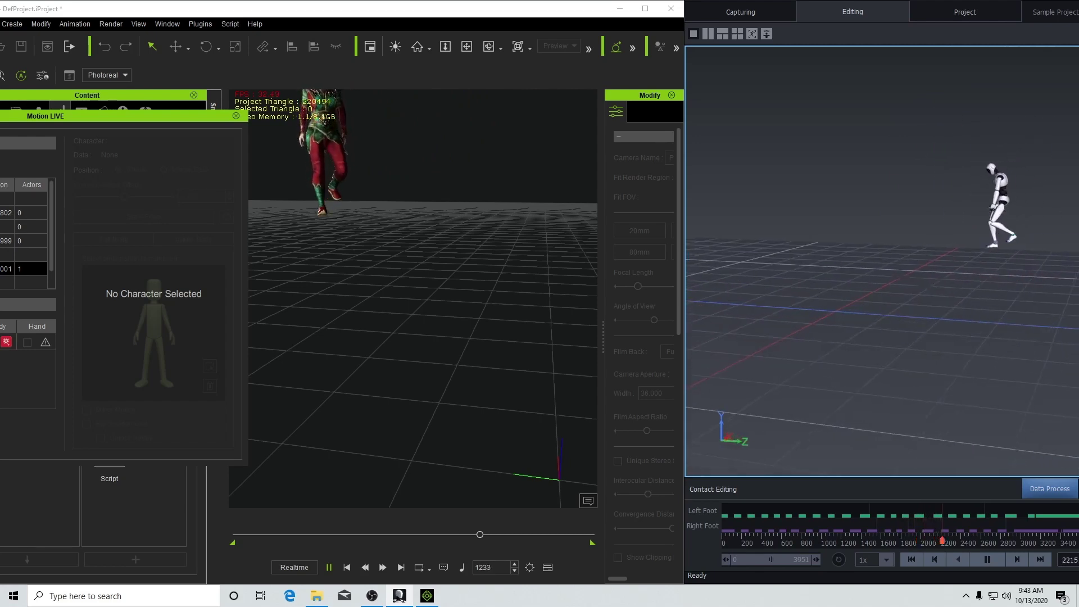
pyautogui.moveTo(958, 281); pyautogui.dragTo(945, 257)
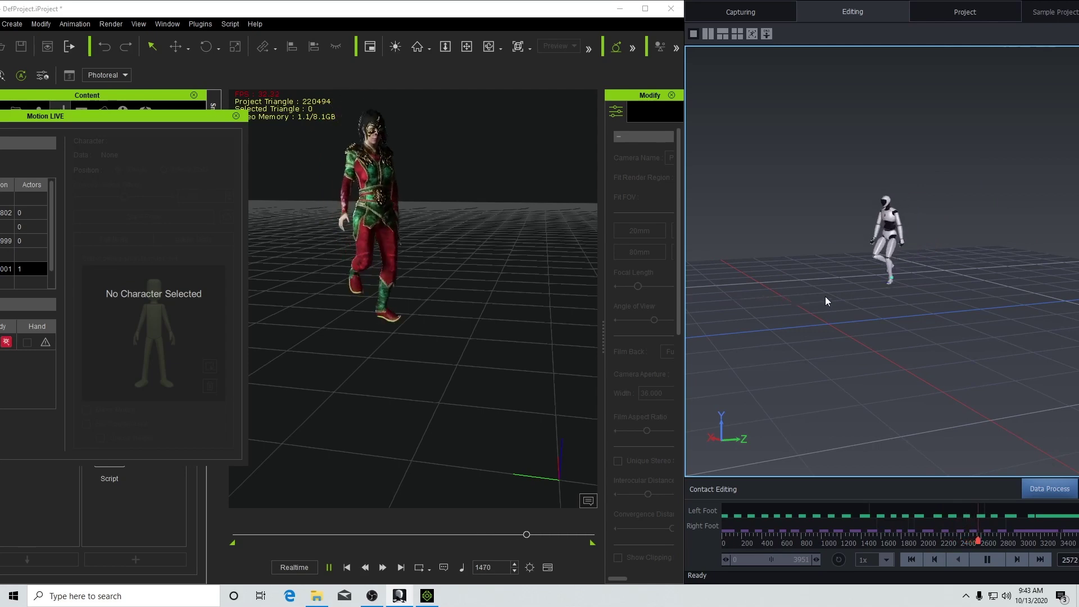
pyautogui.moveTo(825, 296); pyautogui.dragTo(1056, 285, button='right')
pyautogui.scroll(5, 884, 277)
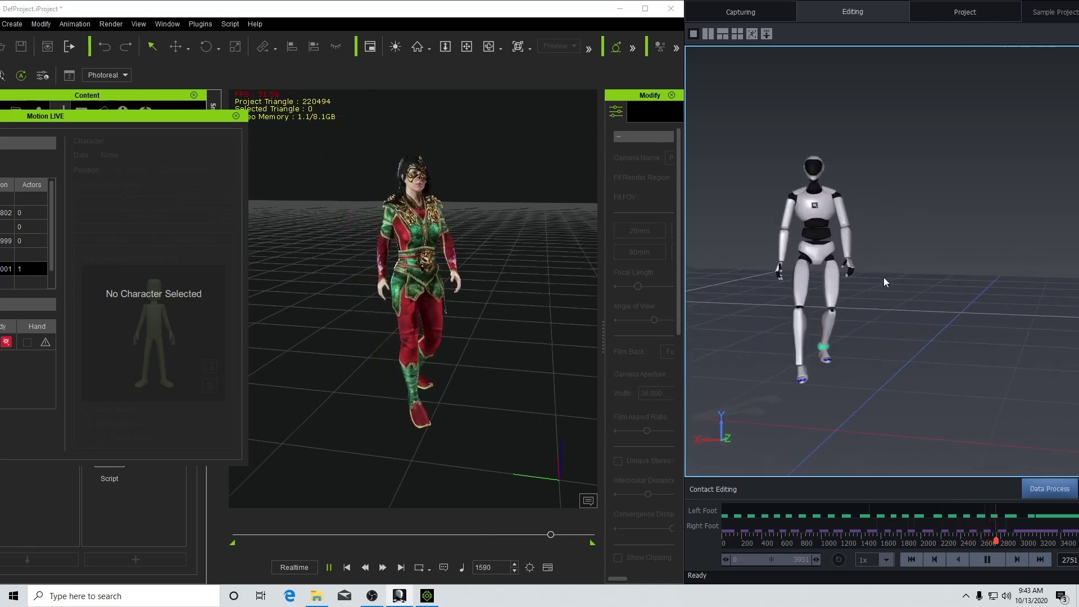
pyautogui.moveTo(790, 406); pyautogui.dragTo(843, 310, button='middle')
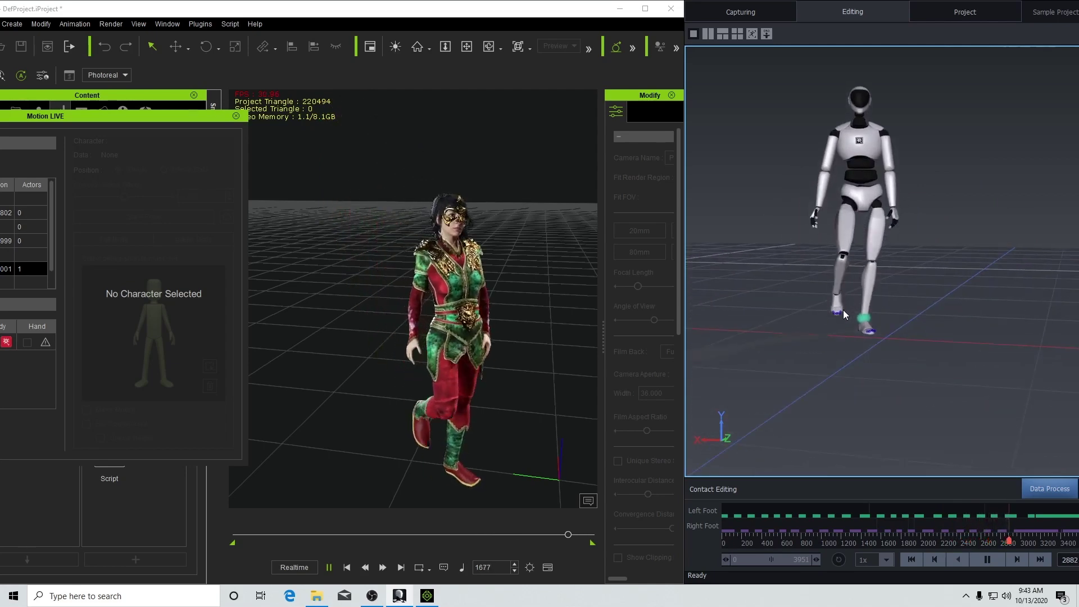
pyautogui.rightClick(875, 311)
pyautogui.click(891, 315)
pyautogui.moveTo(903, 219); pyautogui.dragTo(911, 257, button='right')
# Switch to iClone and examine the Warrior's streamed motion from different angles, including the legs and feet.
pyautogui.moveTo(516, 416); pyautogui.dragTo(475, 307, button='middle')
pyautogui.moveTo(474, 308); pyautogui.dragTo(471, 248, button='right')
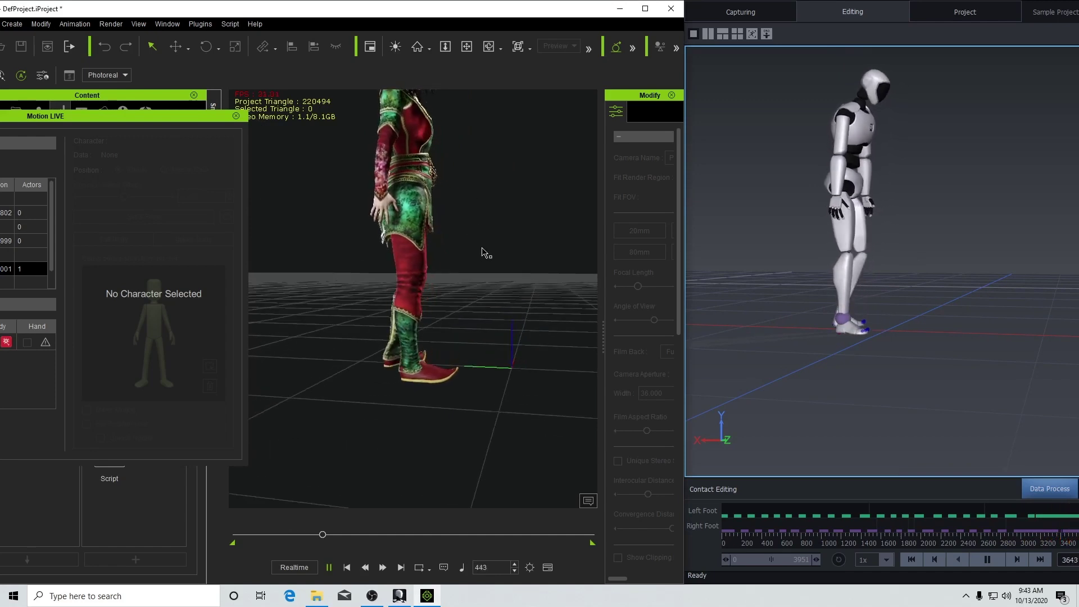
pyautogui.scroll(-4, 503, 303)
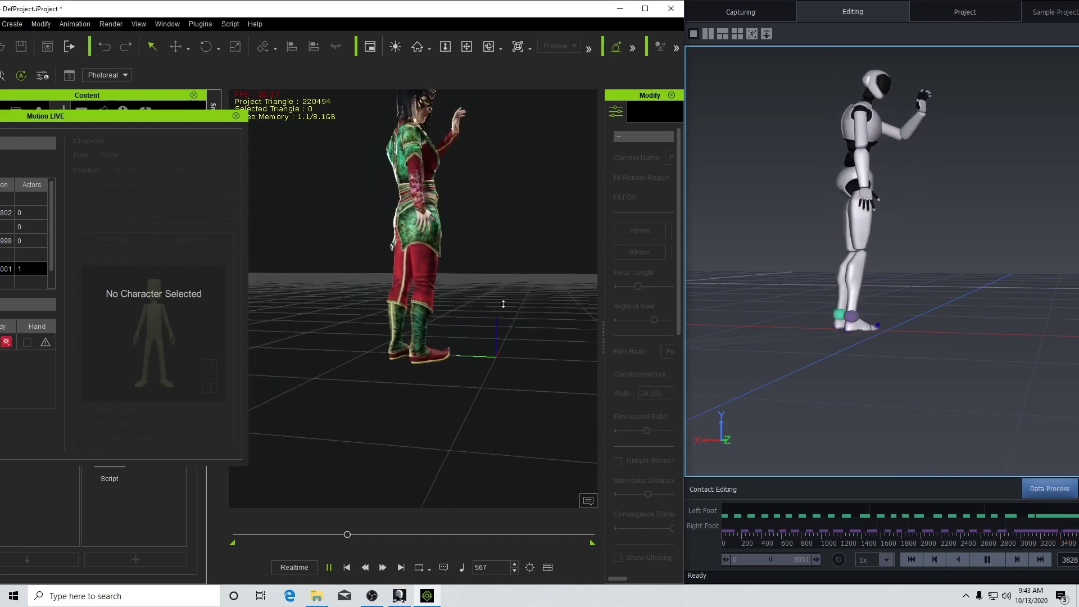
pyautogui.moveTo(491, 255); pyautogui.dragTo(472, 331, button='middle')
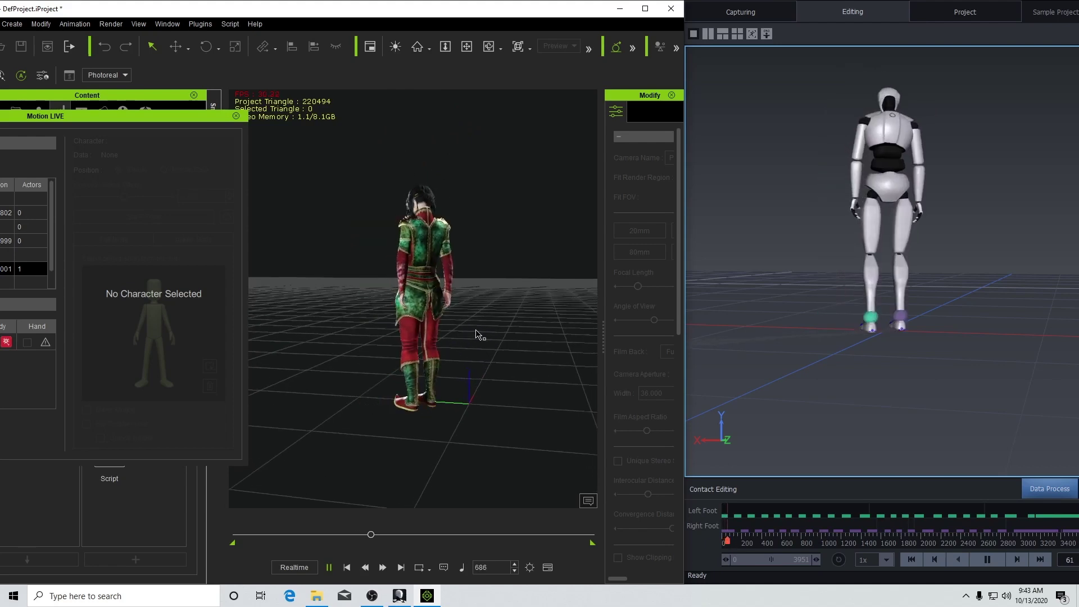
pyautogui.moveTo(414, 256); pyautogui.dragTo(476, 280, button='right')
pyautogui.moveTo(488, 326); pyautogui.dragTo(360, 329, button='right')
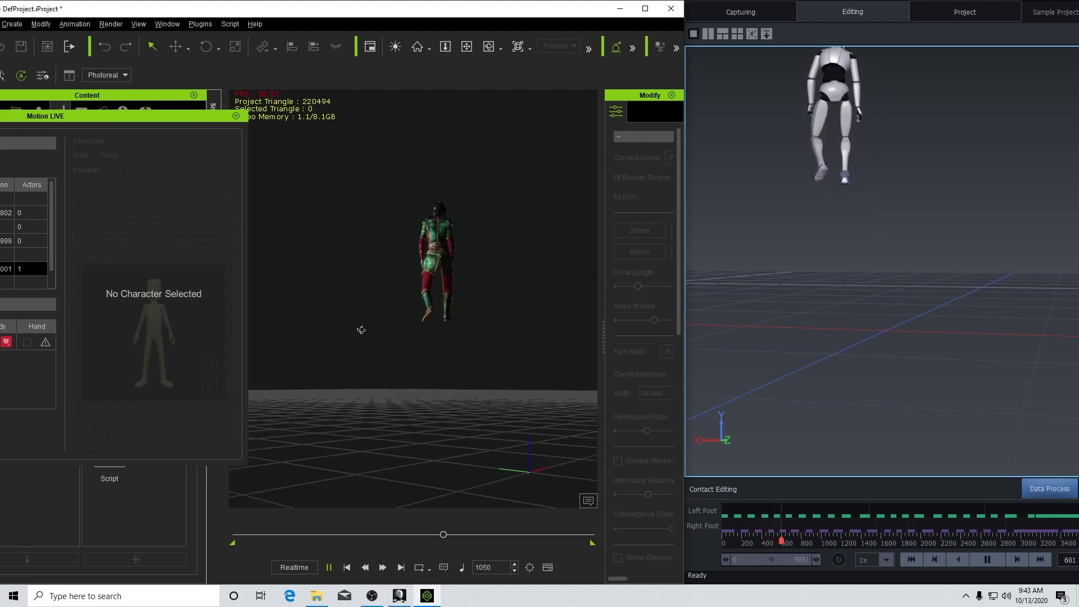
pyautogui.moveTo(518, 335); pyautogui.dragTo(250, 320, button='right')
pyautogui.moveTo(535, 274); pyautogui.dragTo(413, 339, button='right')
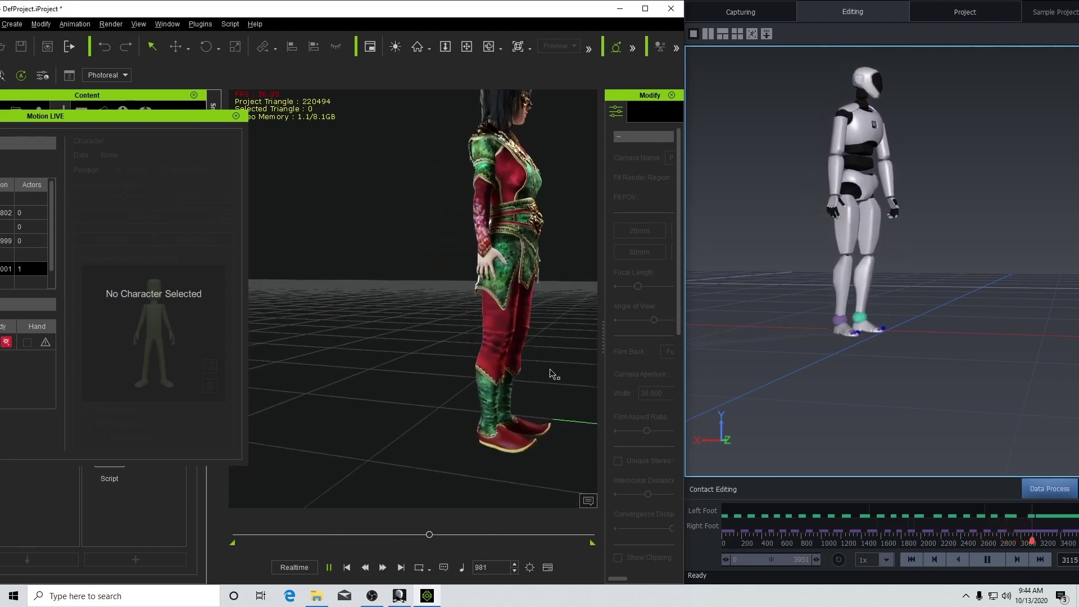
pyautogui.moveTo(549, 373); pyautogui.dragTo(303, 317, button='middle')
pyautogui.moveTo(460, 345); pyautogui.dragTo(525, 249, button='right')
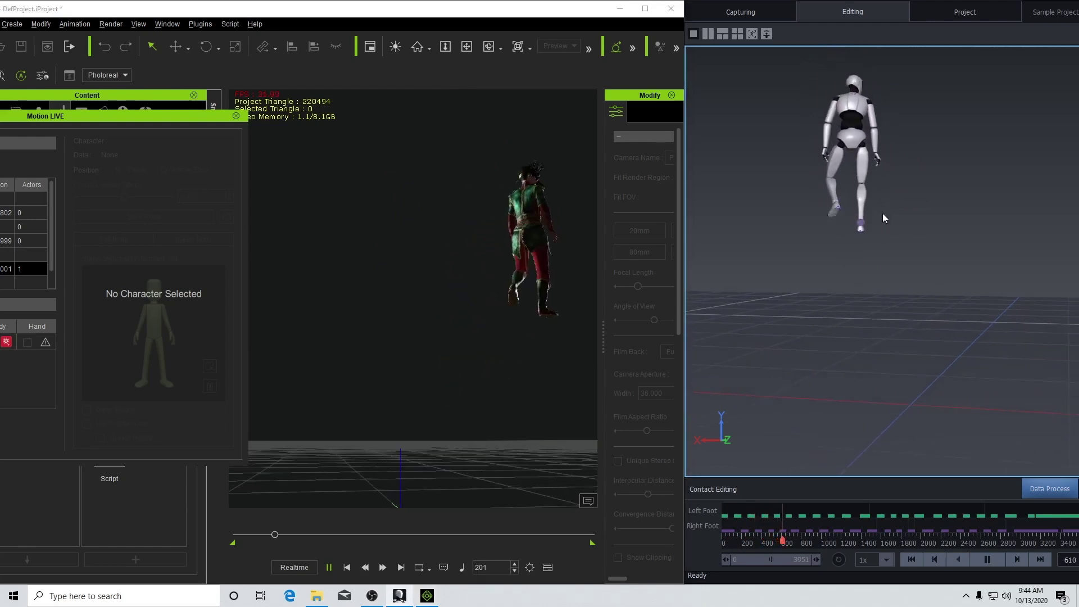
# Switch to the motion capture software and reframe its view around the walking mannequin.
pyautogui.moveTo(882, 214); pyautogui.dragTo(877, 245, button='middle')
pyautogui.moveTo(745, 241); pyautogui.dragTo(605, 242, button='right')
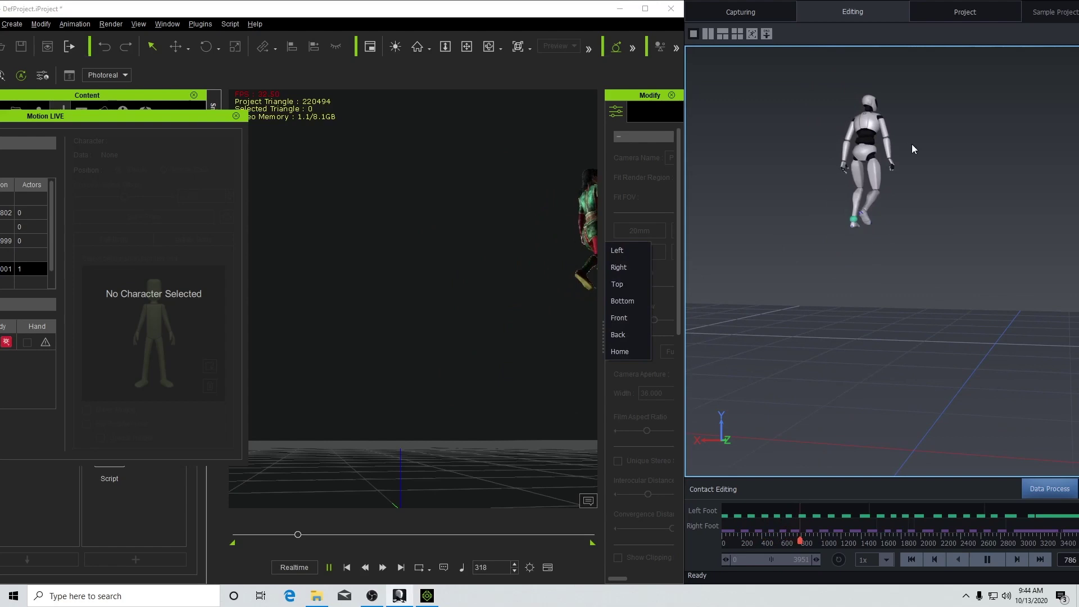
pyautogui.click(754, 32)
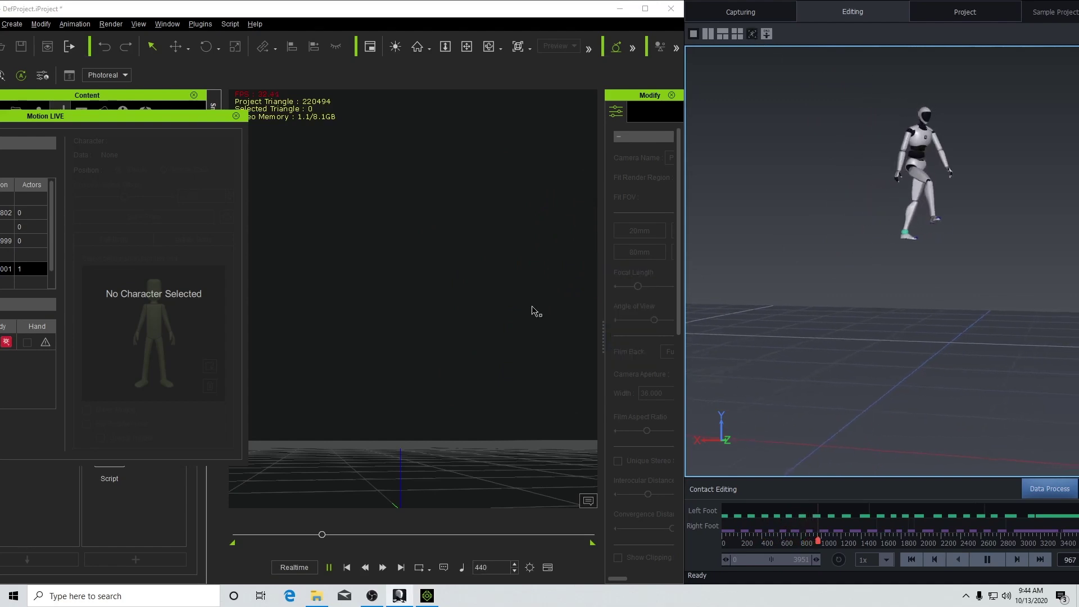
# Switch back to iClone and follow the Warrior's streamed walk across the scene from high and low camera angles.
pyautogui.moveTo(533, 311); pyautogui.dragTo(278, 294, button='middle')
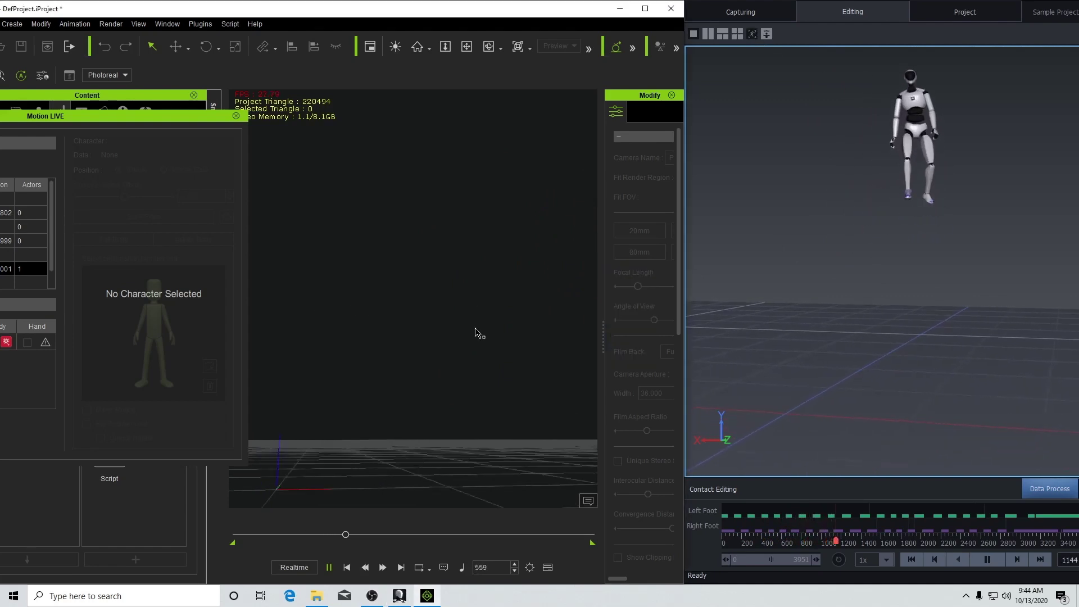
pyautogui.scroll(-5, 474, 333)
pyautogui.keyDown('alt'); pyautogui.moveTo(520, 188); pyautogui.dragTo(515, 328); pyautogui.keyUp('alt')
pyautogui.keyDown('alt'); pyautogui.moveTo(528, 246); pyautogui.dragTo(395, 335, button='middle'); pyautogui.keyUp('alt')
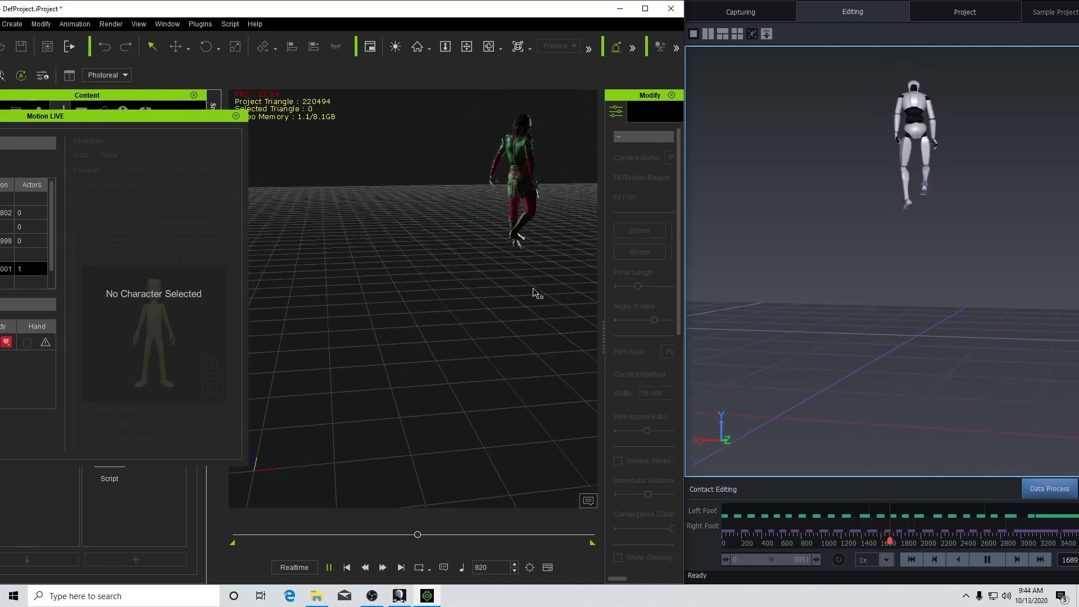
pyautogui.keyDown('alt'); pyautogui.moveTo(533, 292); pyautogui.dragTo(793, 238); pyautogui.keyUp('alt')
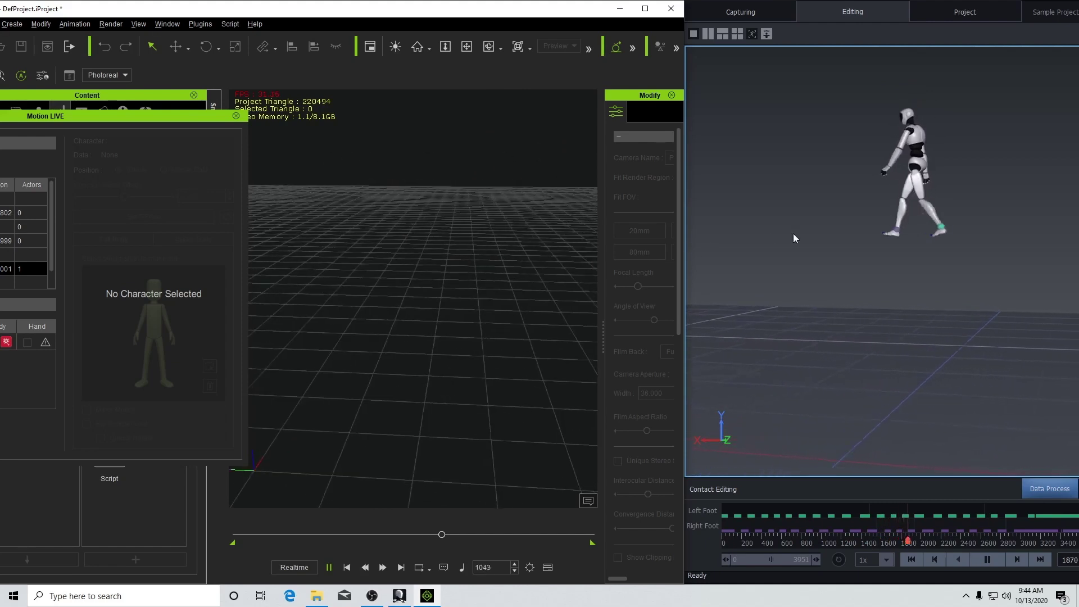
pyautogui.keyDown('alt'); pyautogui.moveTo(553, 278); pyautogui.dragTo(1062, 277, button='middle'); pyautogui.keyUp('alt')
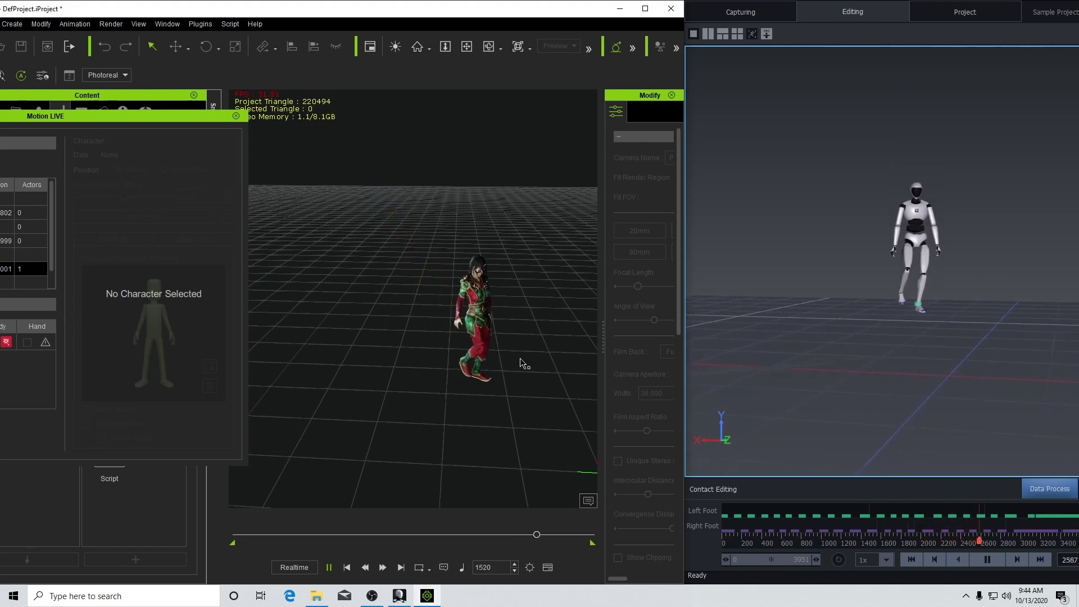
pyautogui.moveTo(526, 378); pyautogui.dragTo(353, 281, button='right')
pyautogui.scroll(4, 505, 302)
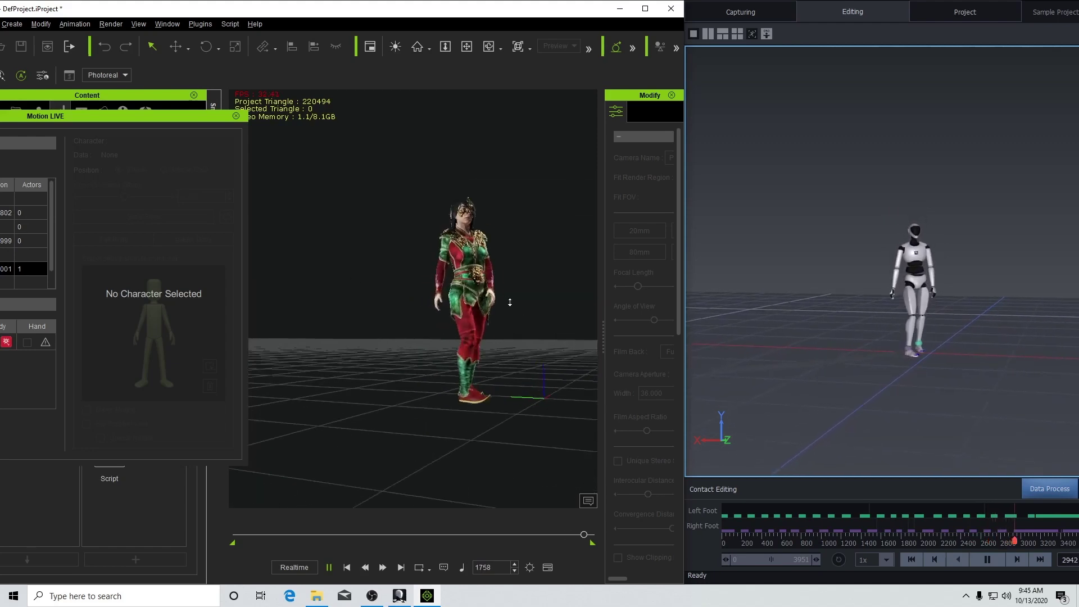
# Examine the Warrior's standing, turning and arm movements at close range, including the upper body and costume.
pyautogui.moveTo(508, 302); pyautogui.dragTo(489, 293, button='right')
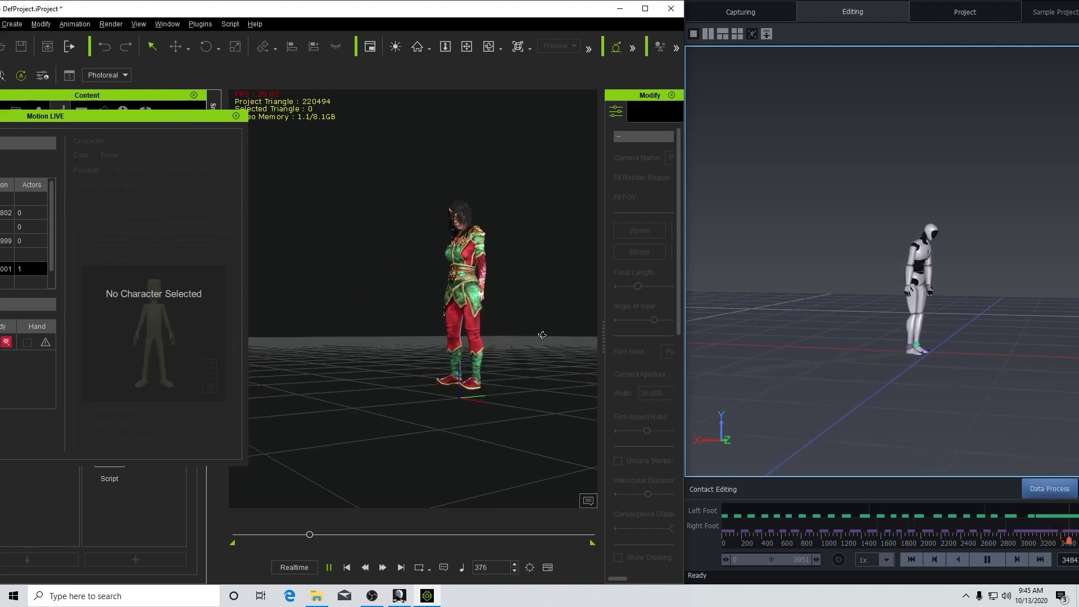
pyautogui.moveTo(542, 335); pyautogui.dragTo(525, 341, button='right')
pyautogui.scroll(4, 508, 257)
pyautogui.scroll(3, 510, 257)
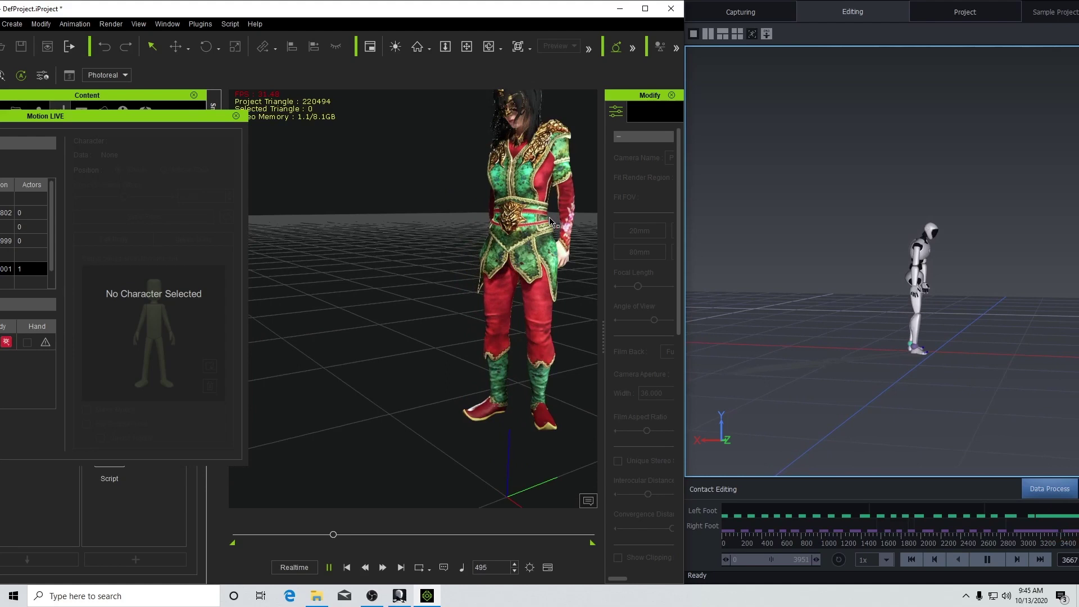
pyautogui.moveTo(451, 292); pyautogui.dragTo(418, 324, button='right')
pyautogui.scroll(2, 491, 223)
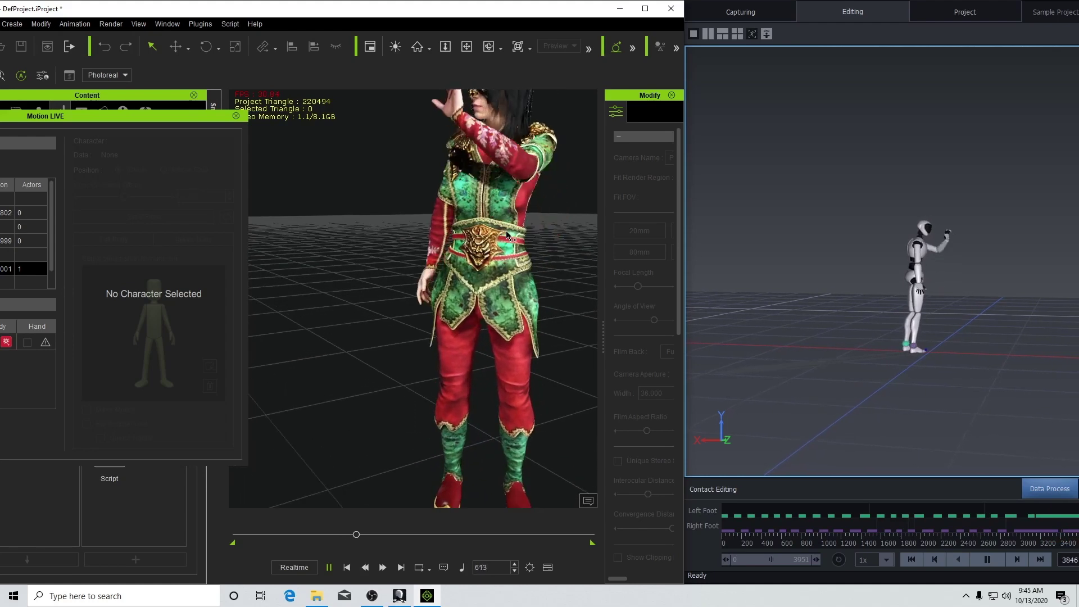
pyautogui.scroll(-5, 492, 222)
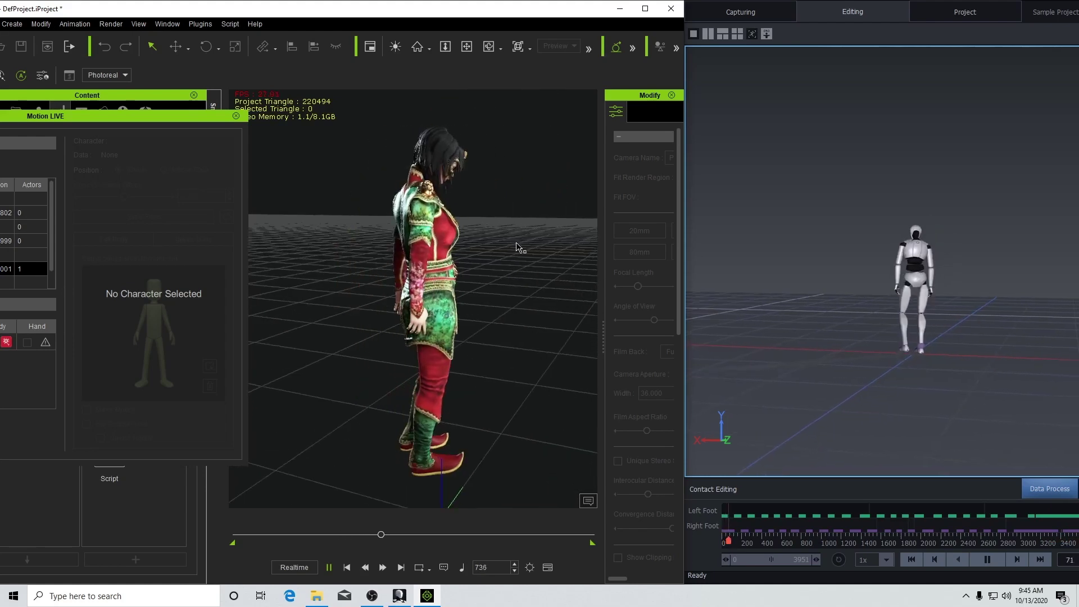
# Follow the Warrior from changing camera angles as the streamed walk restarts, widening the framing to keep the whole body visible.
pyautogui.moveTo(523, 247); pyautogui.dragTo(428, 282, button='right')
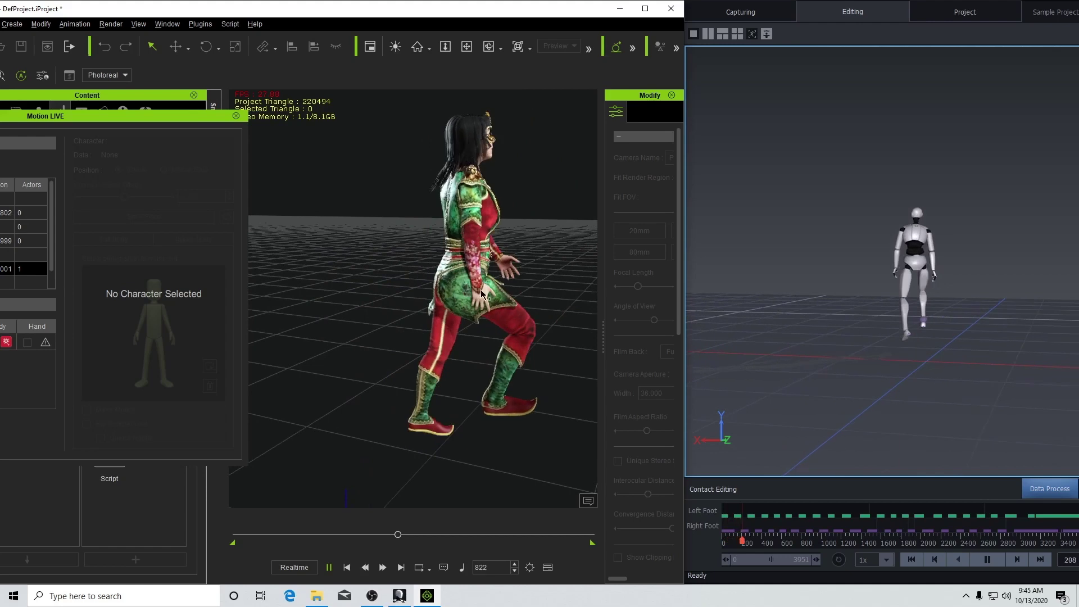
pyautogui.scroll(-5, 480, 288)
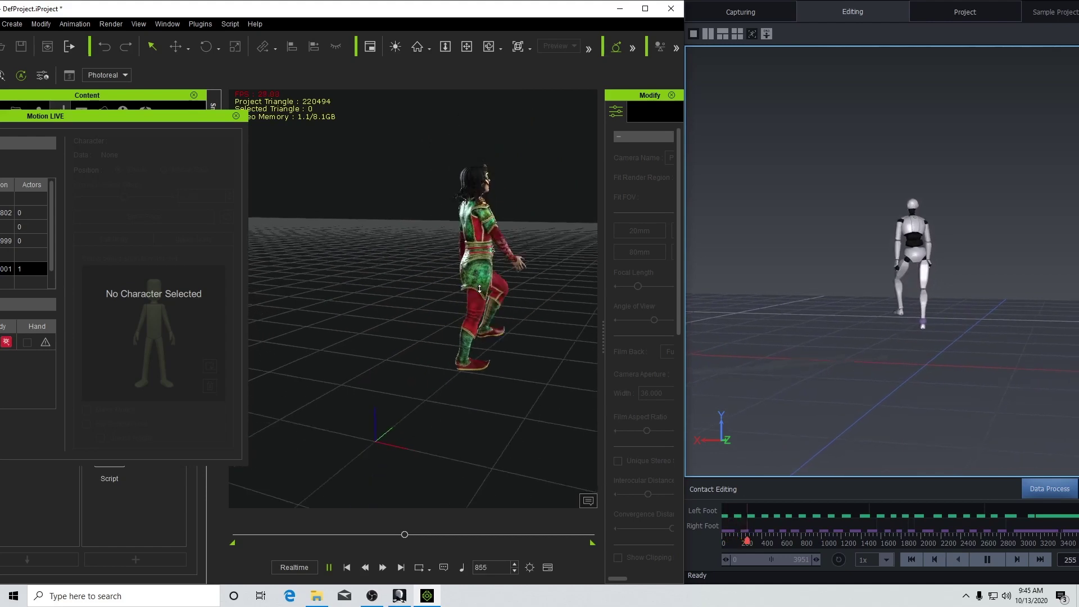
pyautogui.moveTo(561, 290); pyautogui.dragTo(501, 223, button='right')
pyautogui.moveTo(497, 315); pyautogui.dragTo(454, 353, button='right')
pyautogui.scroll(-3, 548, 294)
pyautogui.moveTo(548, 298); pyautogui.dragTo(753, 330, button='right')
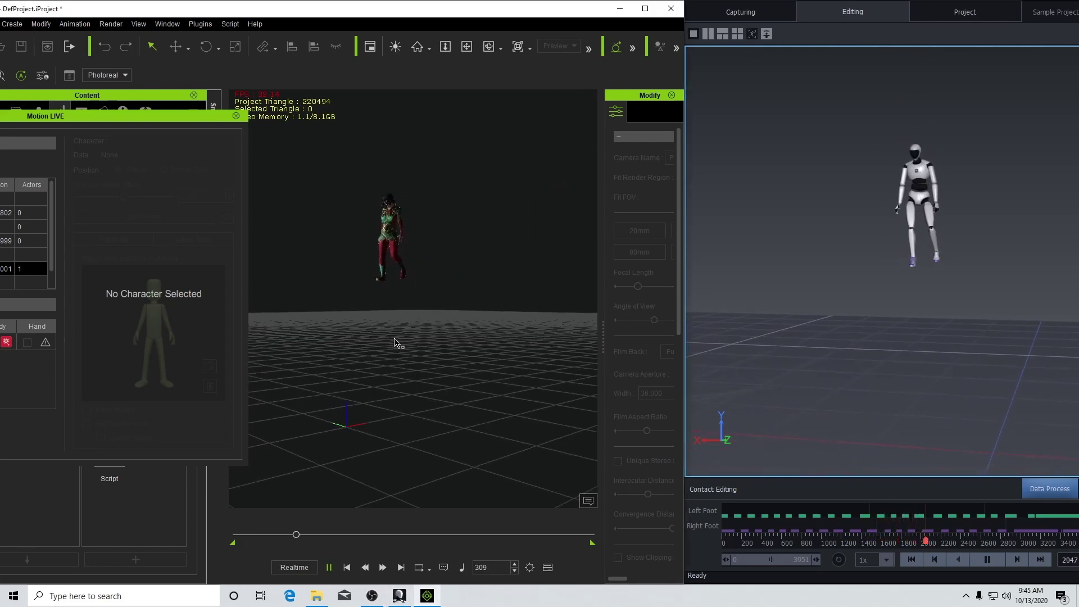
# Examine the Warrior's walk toward the camera up close, followed by a full-body view of the final standing and turning motion.
pyautogui.scroll(2, 354, 359)
pyautogui.scroll(4, 345, 363)
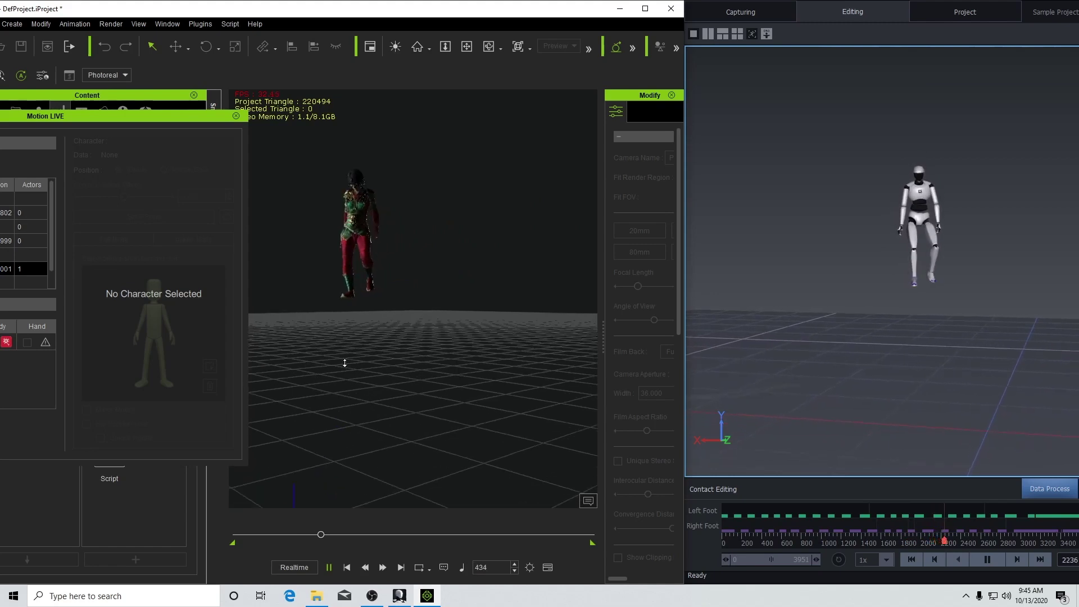
pyautogui.scroll(5, 410, 354)
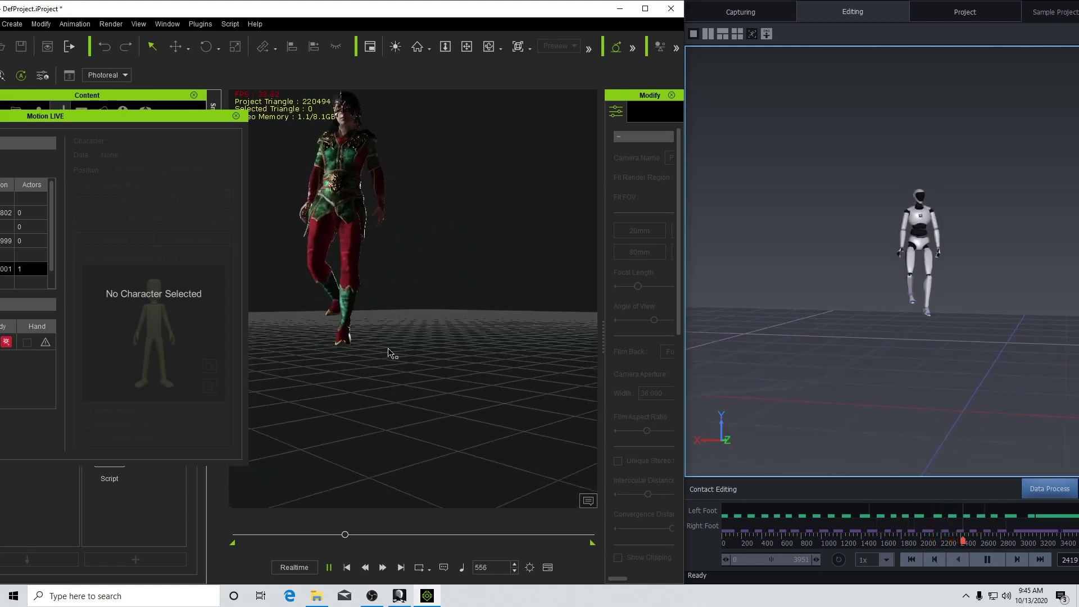
pyautogui.scroll(-5, 393, 368)
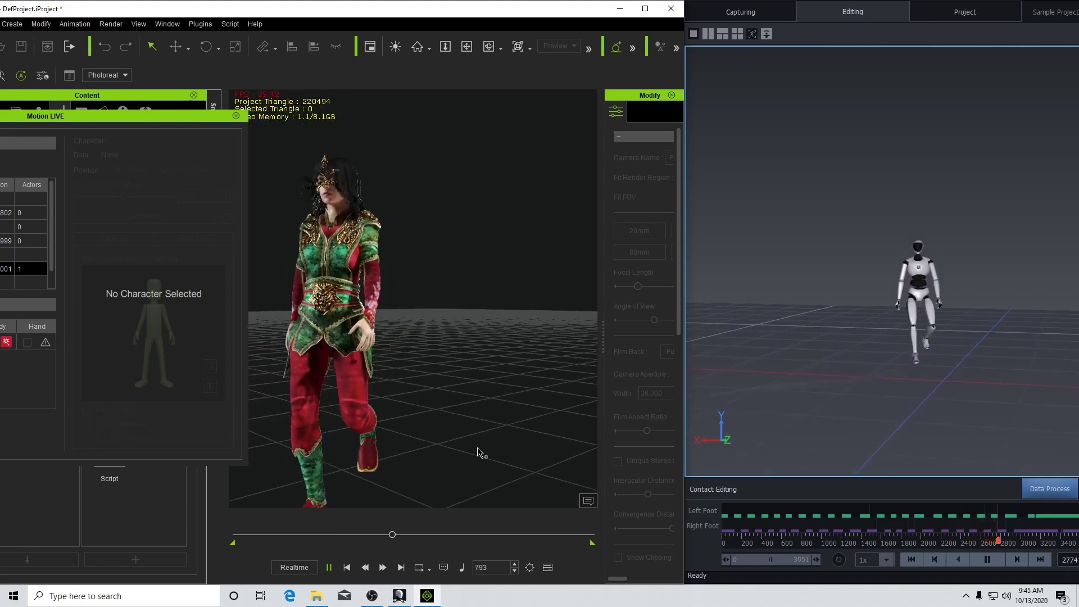
pyautogui.scroll(-4, 409, 443)
pyautogui.scroll(-1, 413, 444)
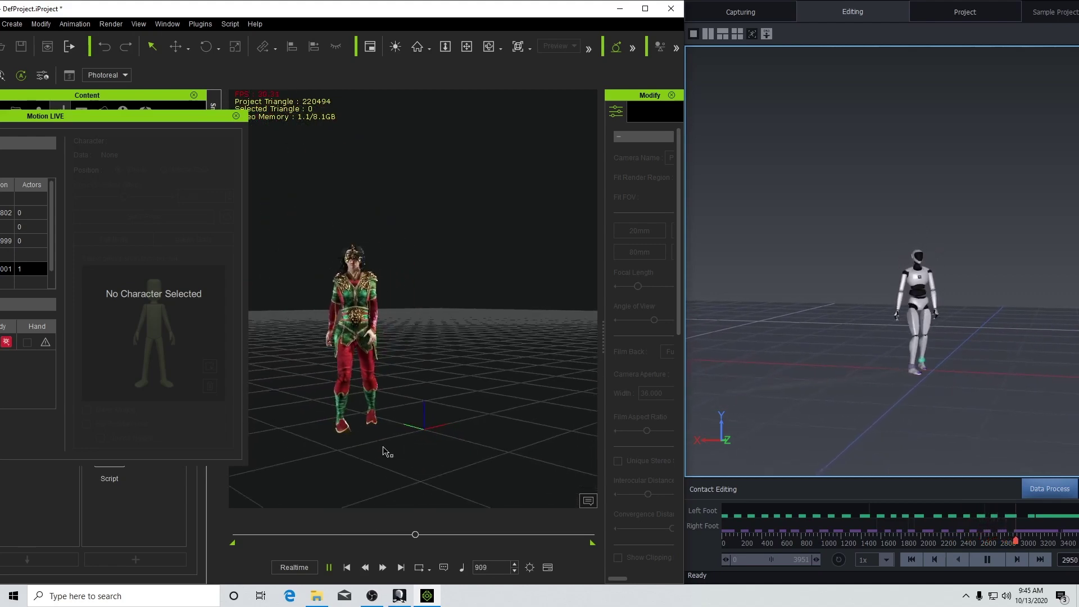
pyautogui.moveTo(385, 448); pyautogui.dragTo(453, 421, button='middle')
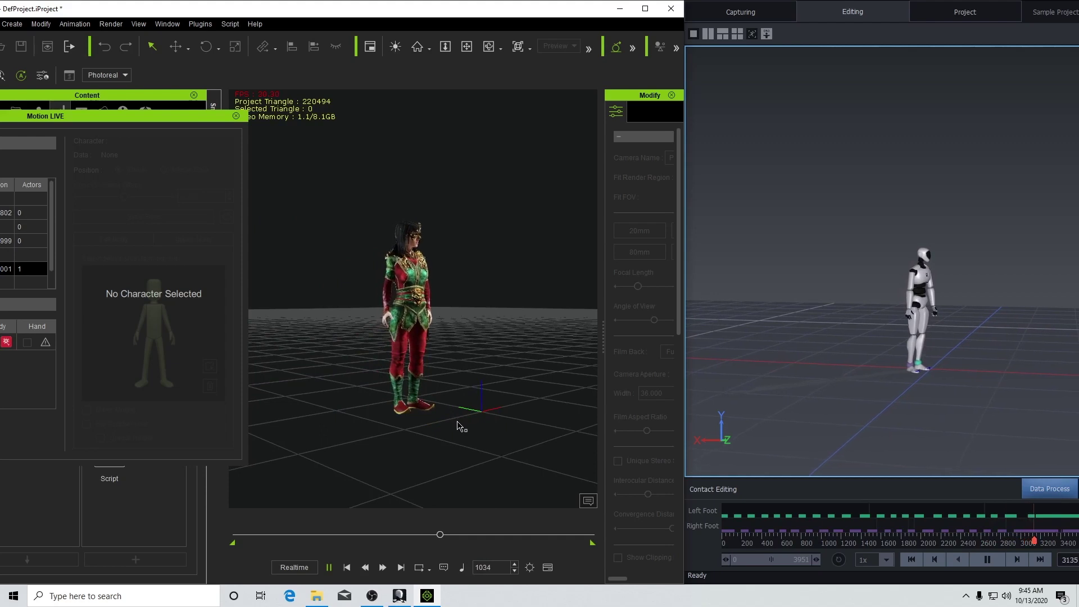